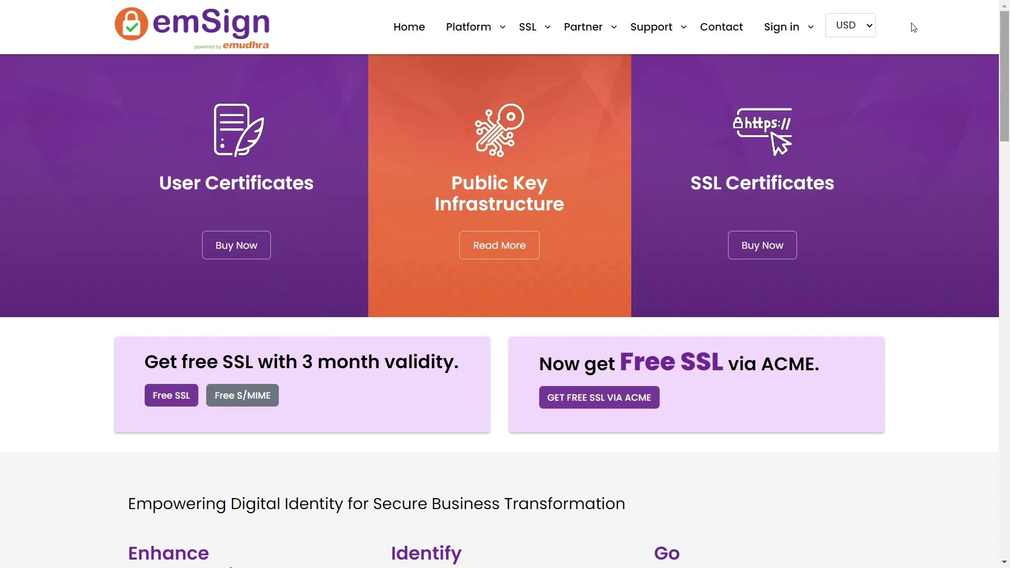
# Switch the site currency to INR and open the Domain Validation SSL price comparison
pyautogui.click(869, 28)
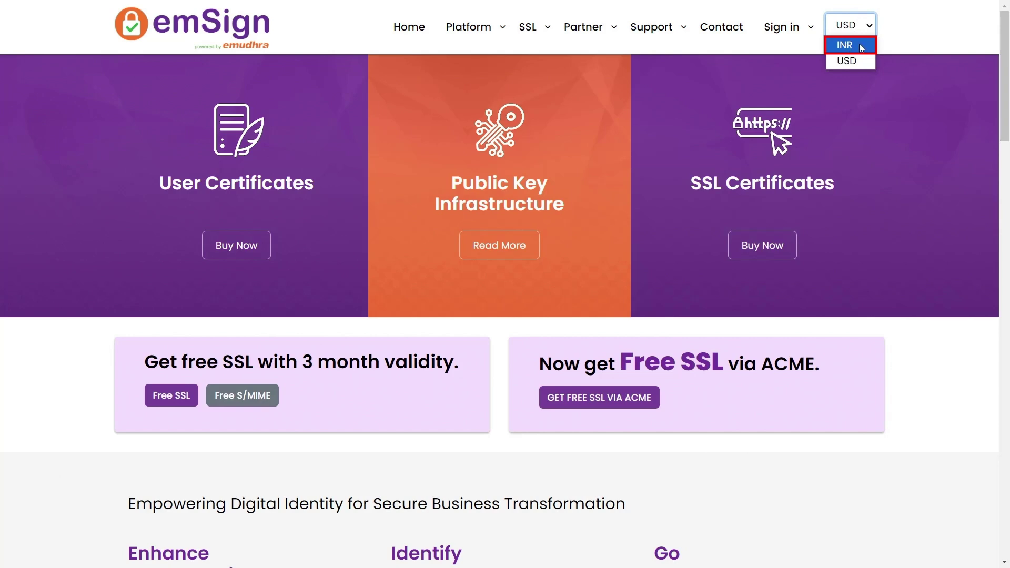
pyautogui.click(860, 45)
pyautogui.moveTo(834, 156)
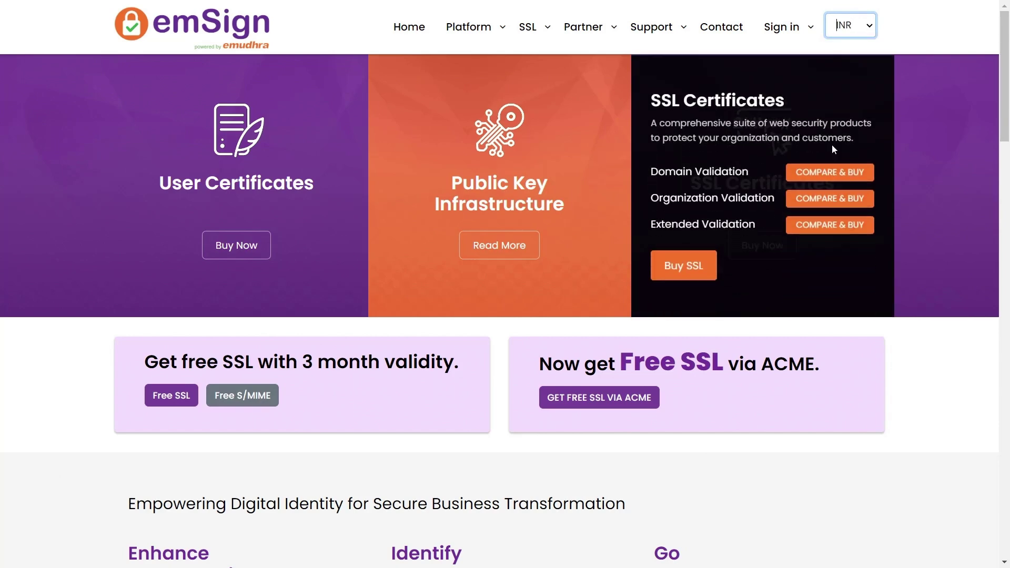
pyautogui.click(813, 171)
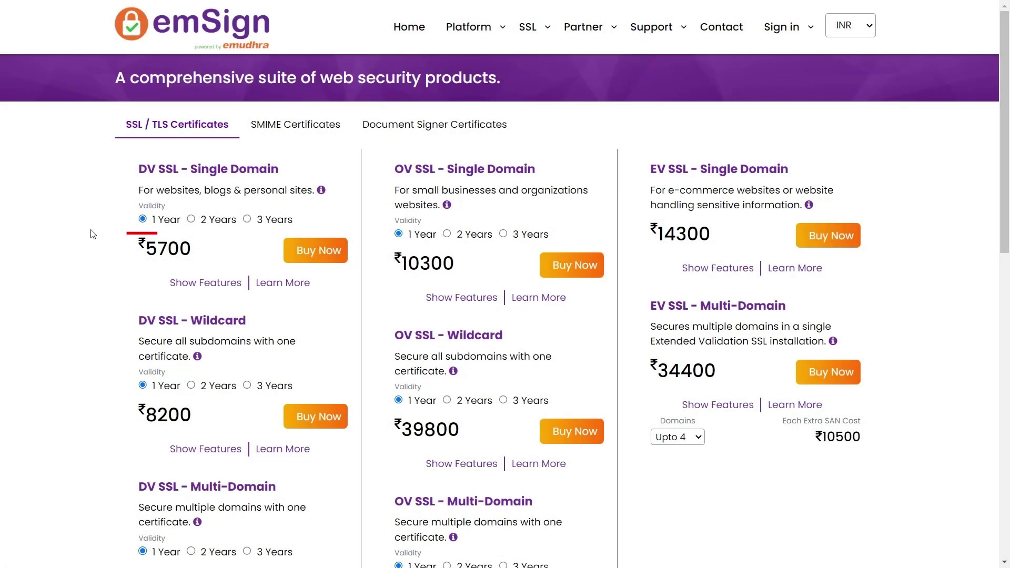
# Compare DV Single Domain 2- and 3-year prices, then buy the 1-year term at ₹5700
pyautogui.click(190, 219)
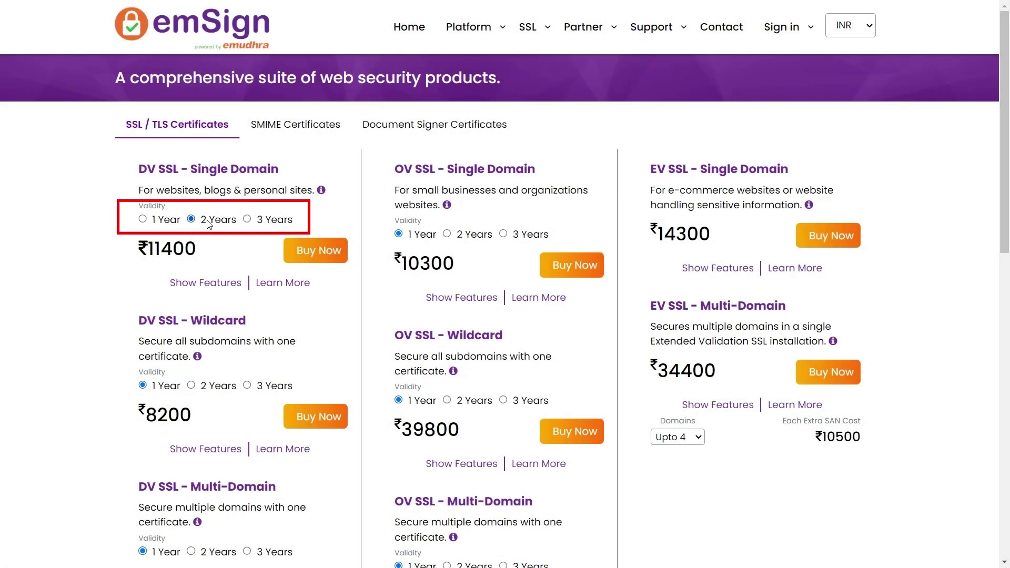
pyautogui.click(248, 220)
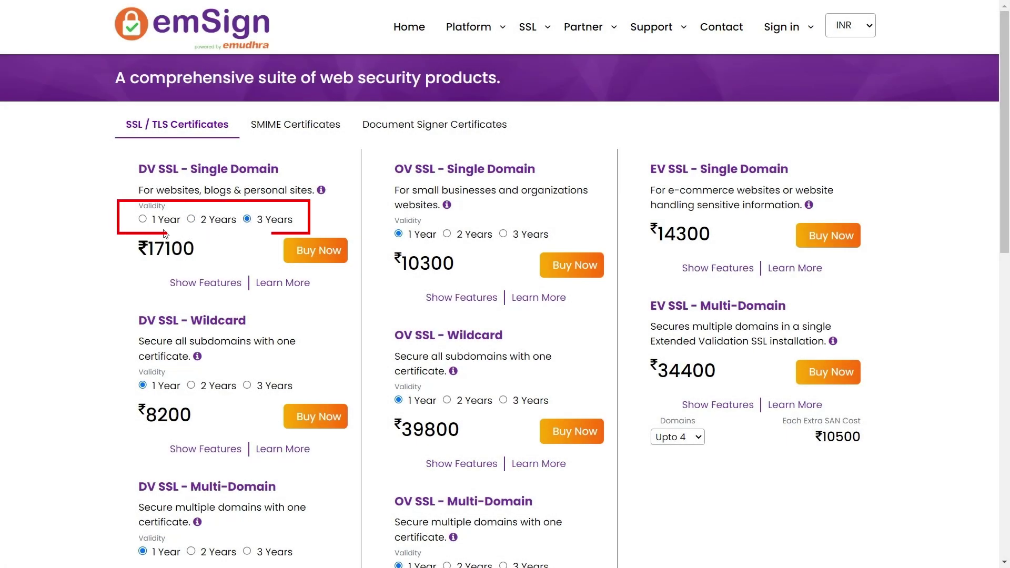
pyautogui.click(143, 219)
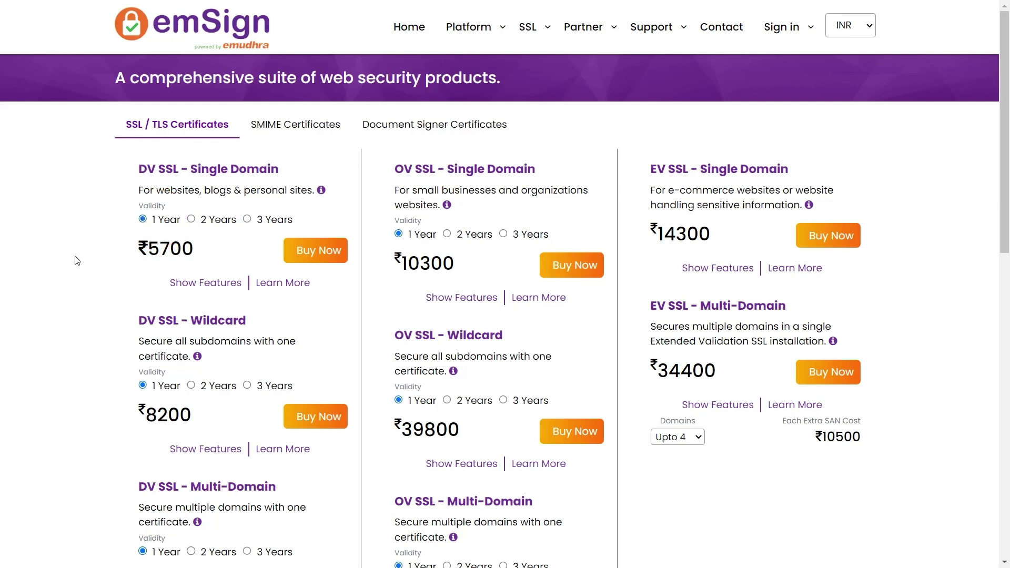
pyautogui.click(314, 252)
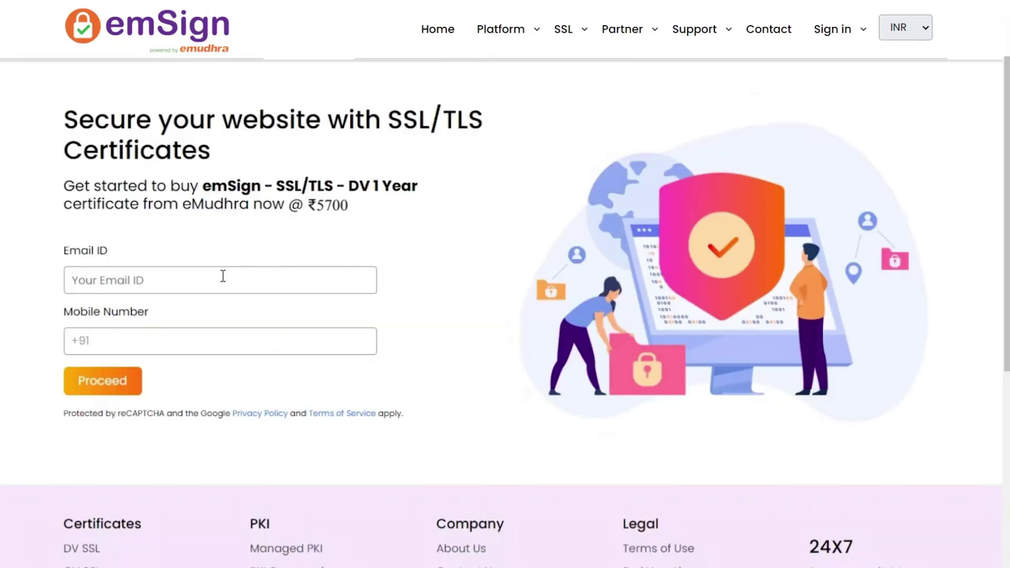
# Enter the contact e-mail address and mobile number and request the one-time code
pyautogui.click(163, 284)
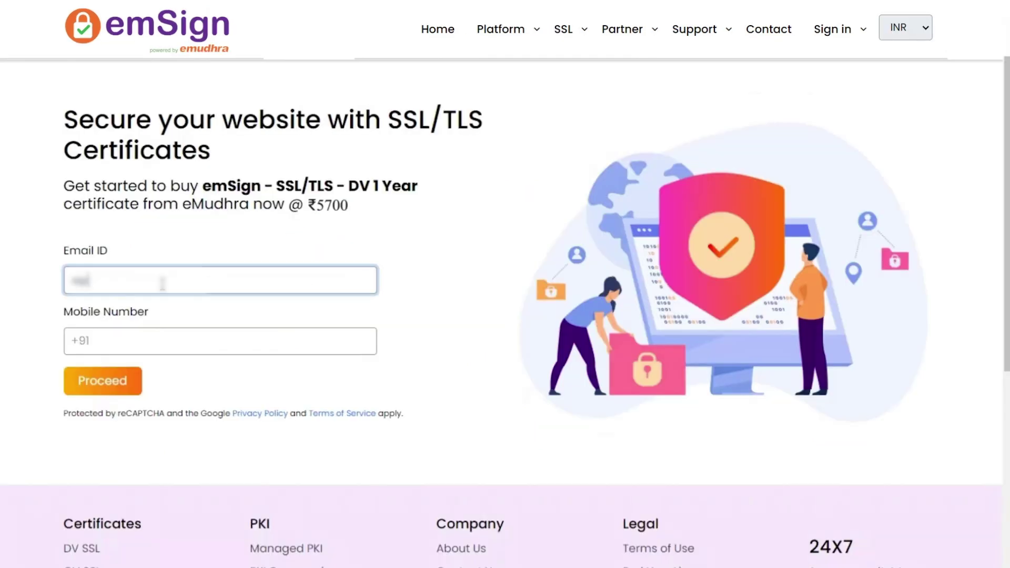
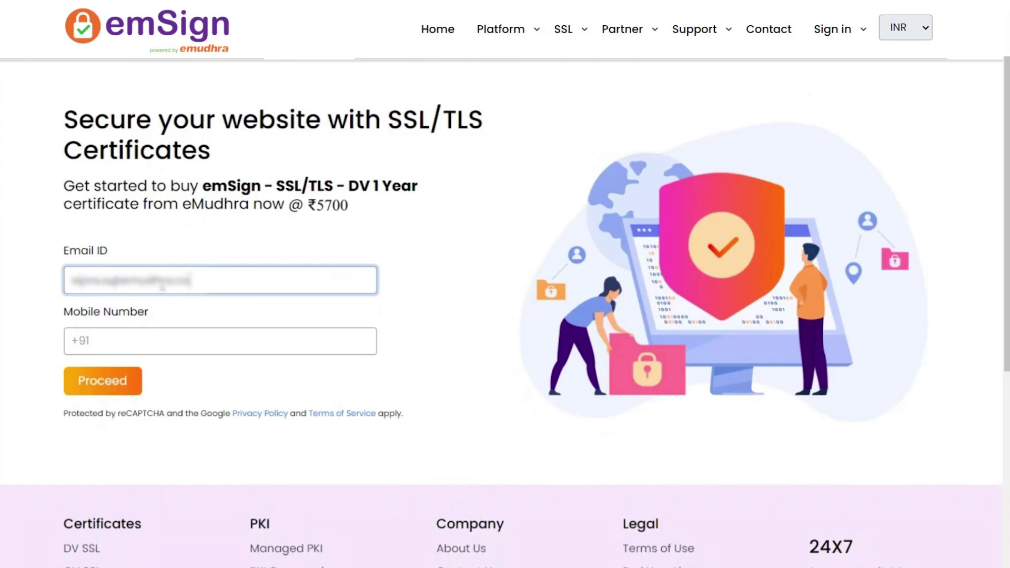
pyautogui.press('Tab')
pyautogui.write('9876543210')
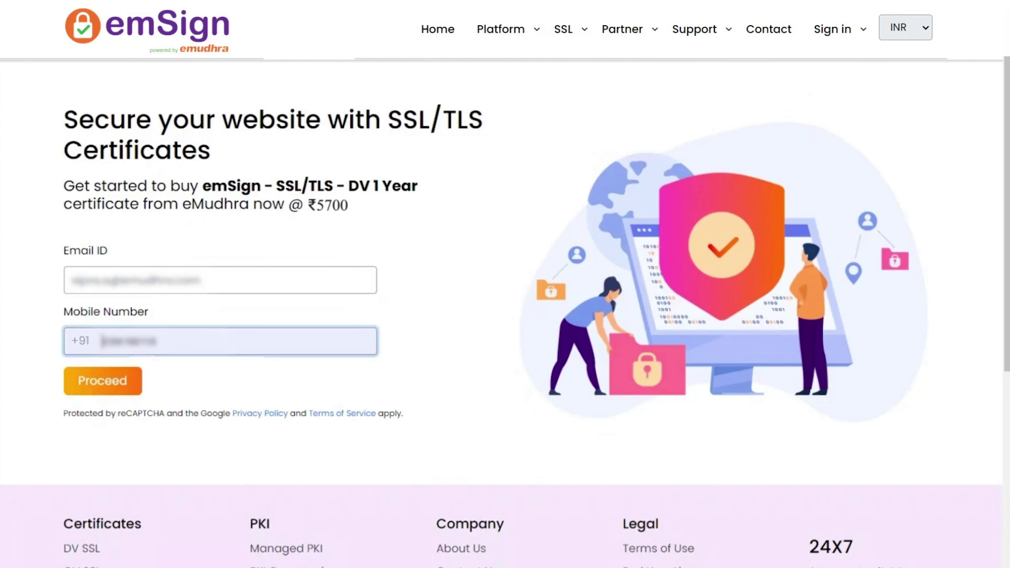
pyautogui.click(112, 385)
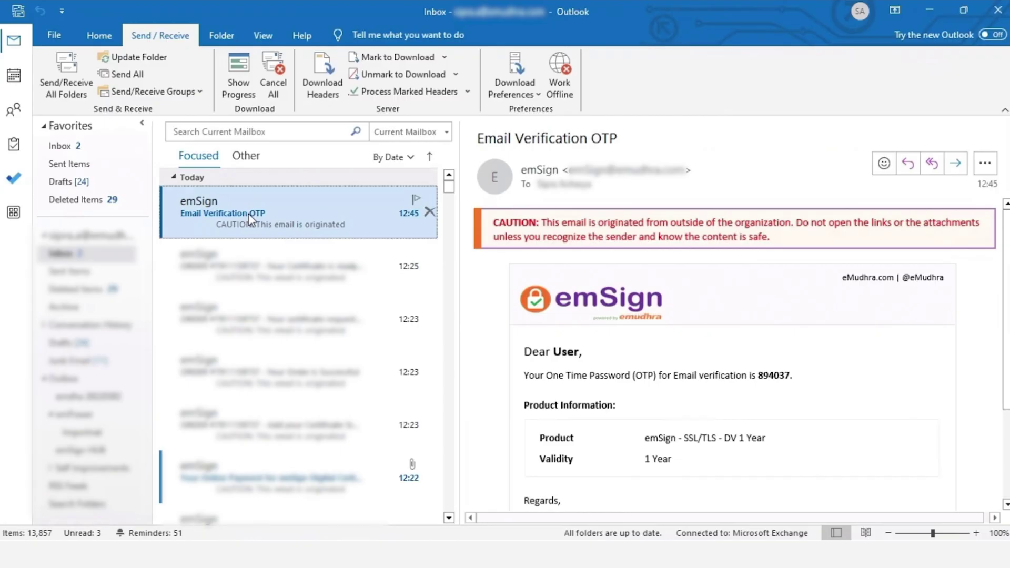
# Copy the OTP from the emSign e-mail, paste it into Email OTP and submit it
pyautogui.doubleClick(248, 213)
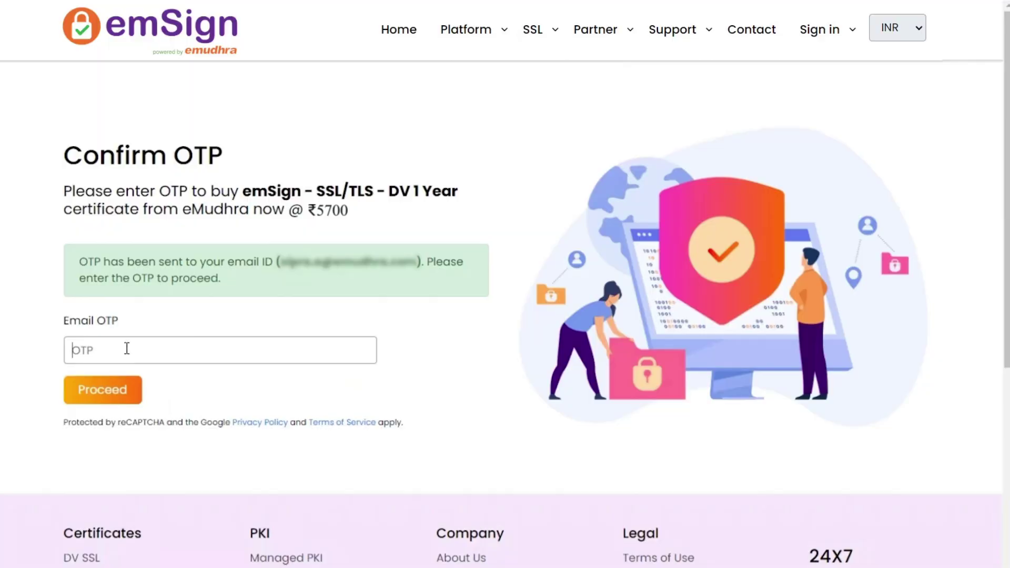
pyautogui.click(126, 348)
pyautogui.hotkey('ctrl', 'v')
pyautogui.click(76, 392)
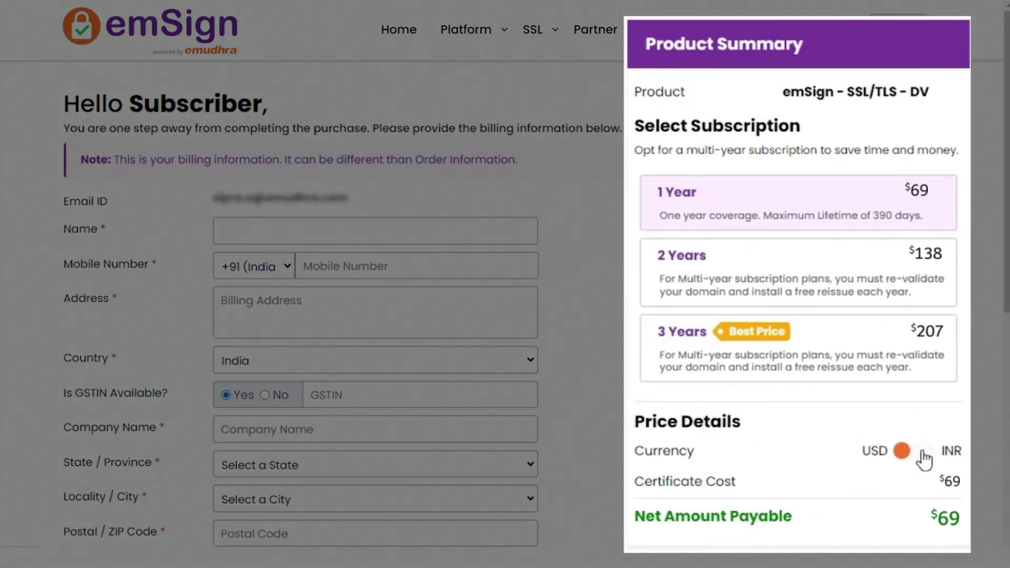
# Show the order in INR and enter the billing name, mobile number and address
pyautogui.click(920, 452)
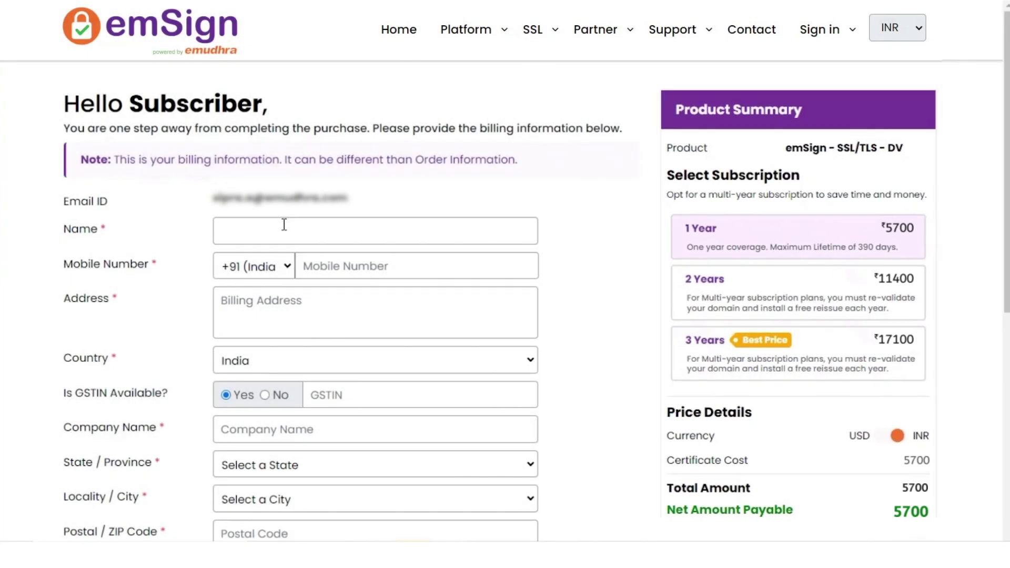
pyautogui.click(284, 224)
pyautogui.write('Sipra')
pyautogui.click(333, 261)
pyautogui.click(336, 293)
pyautogui.write('oc')
# Set country India, no GSTIN, the billing state, city and postal code, then proceed to pay
pyautogui.click(247, 361)
pyautogui.click(246, 339)
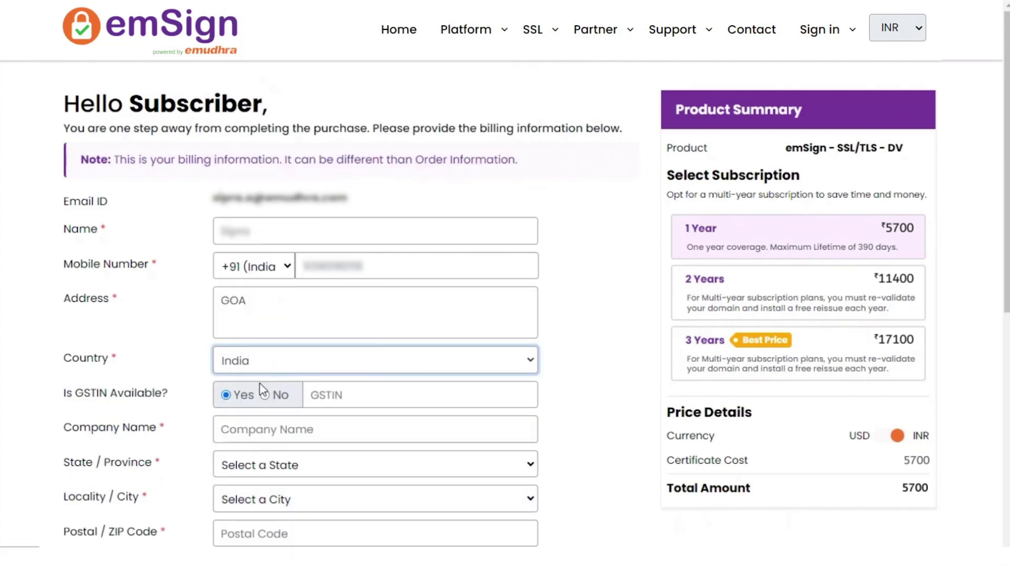
pyautogui.click(265, 397)
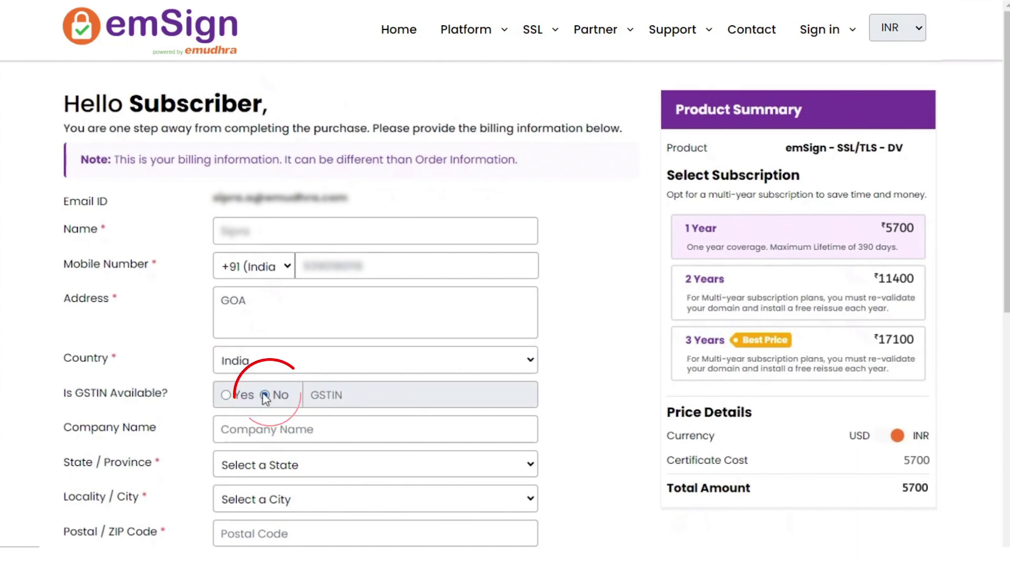
pyautogui.write('guy')
pyautogui.scroll(-1, 290, 405)
pyautogui.click(280, 355)
pyautogui.click(282, 347)
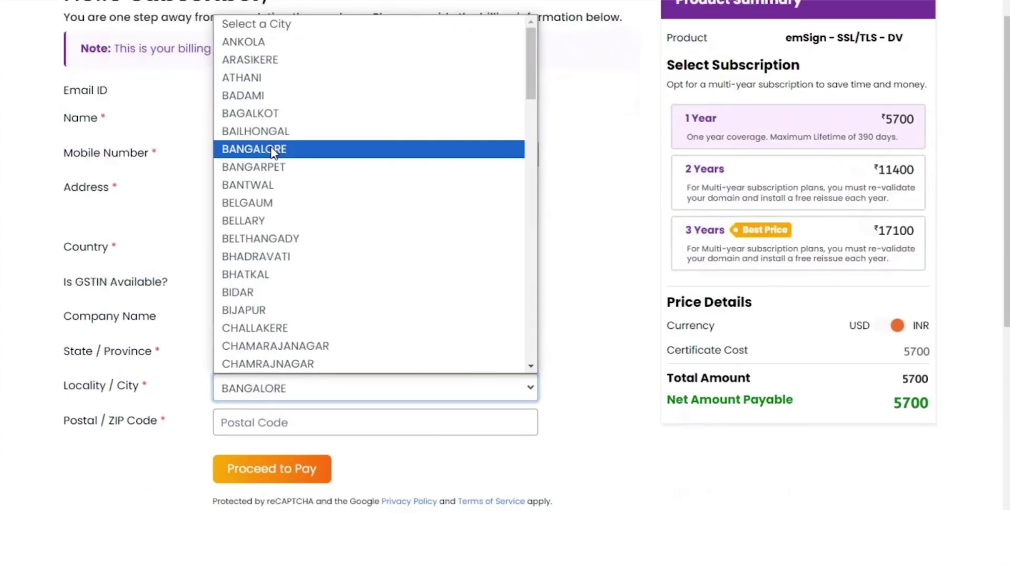
pyautogui.click(267, 153)
pyautogui.click(244, 422)
pyautogui.write('560064')
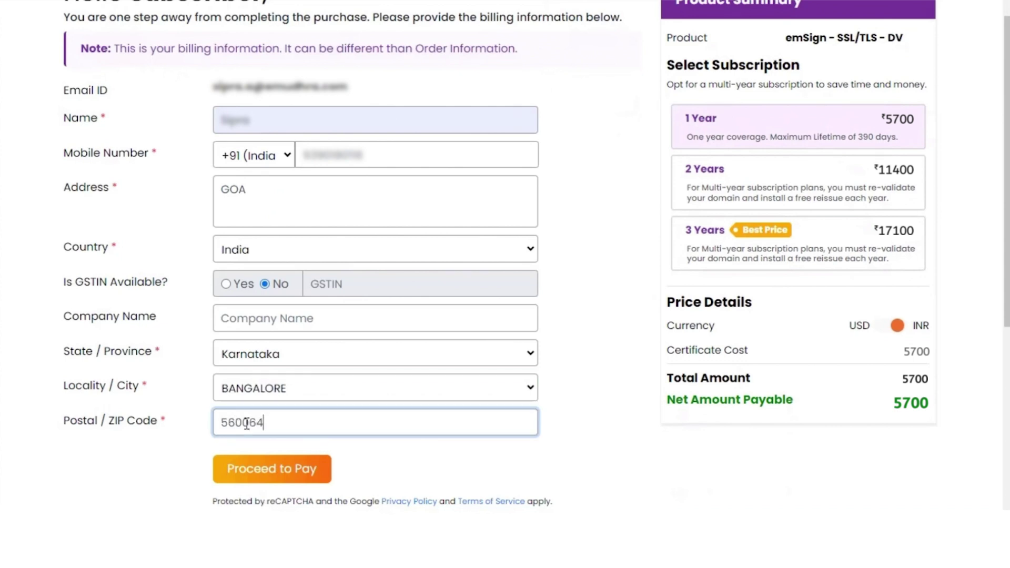
pyautogui.click(268, 472)
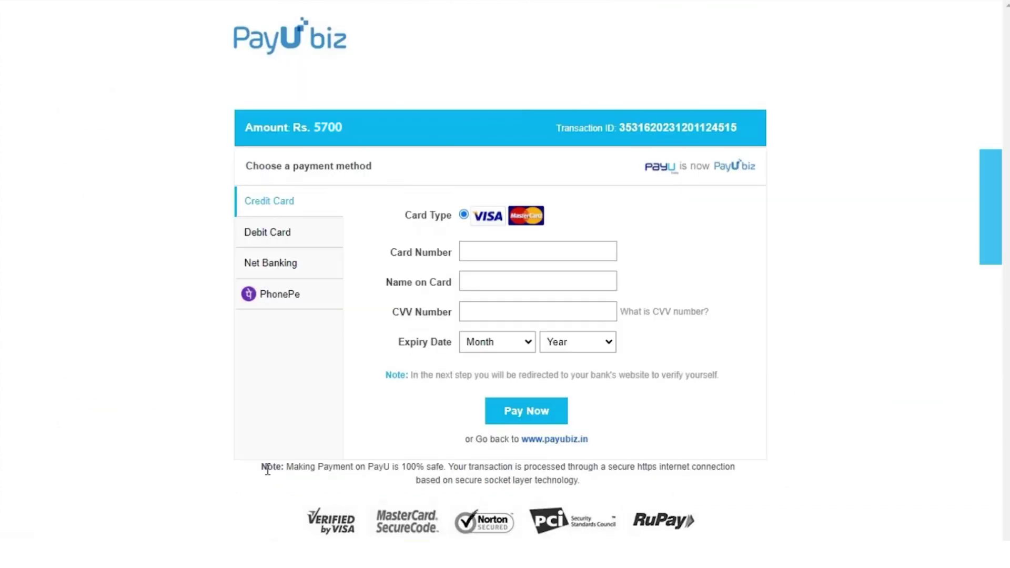
# Pay the Rs. 5700 with the saved Visa card, entering its CVV
pyautogui.click(475, 252)
pyautogui.click(624, 299)
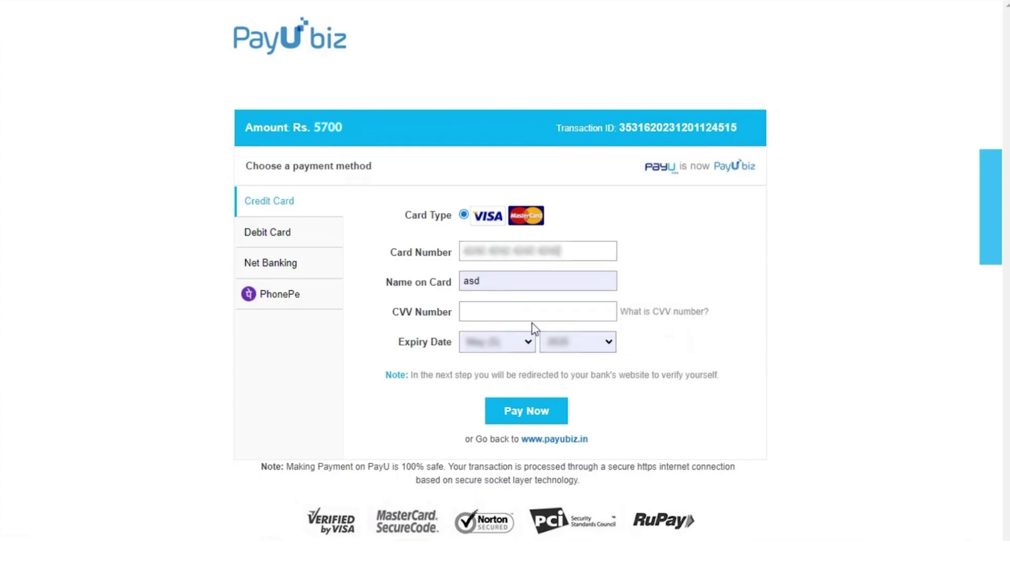
pyautogui.click(510, 313)
pyautogui.click(528, 409)
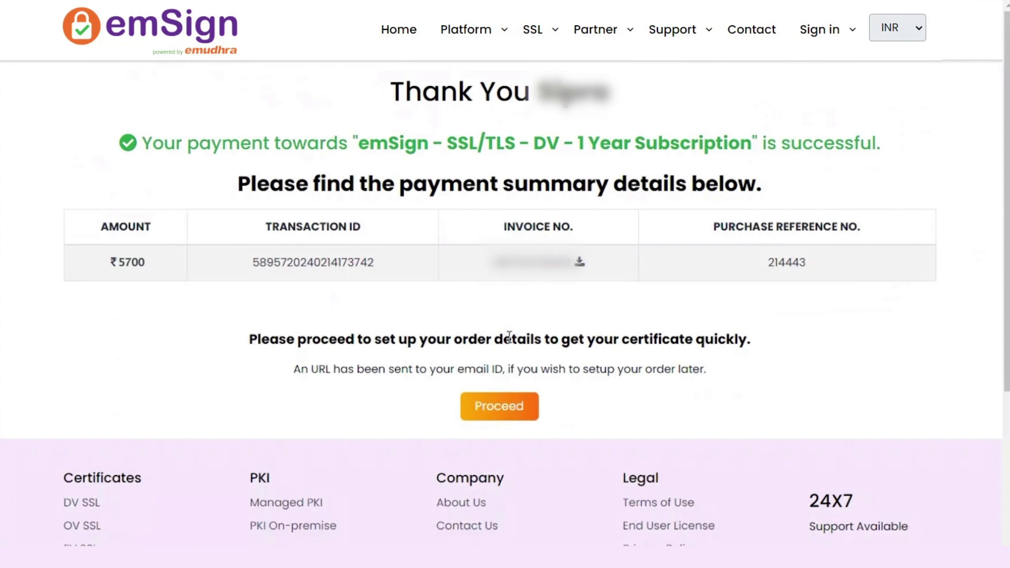
# Enter domain emudhra.com, accept the subscriber agreement and submit the order details
pyautogui.click(502, 408)
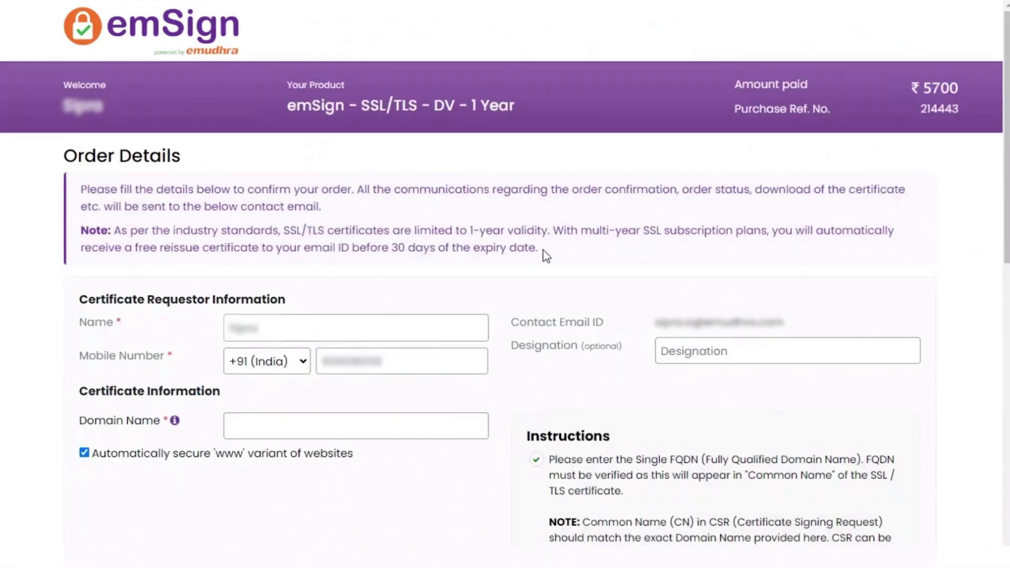
pyautogui.moveTo(538, 248); pyautogui.dragTo(74, 231)
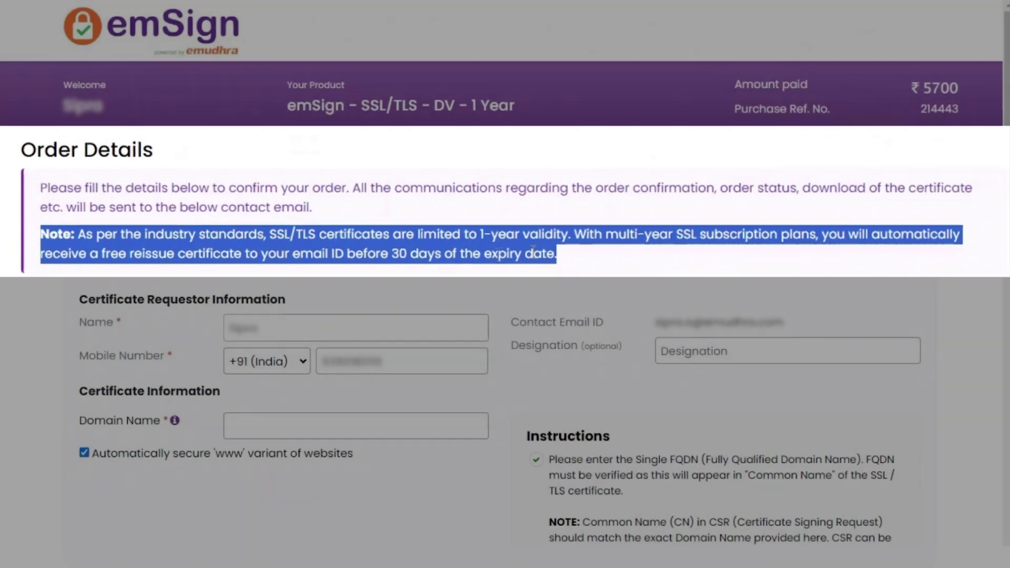
pyautogui.click(406, 296)
pyautogui.scroll(-1, 403, 297)
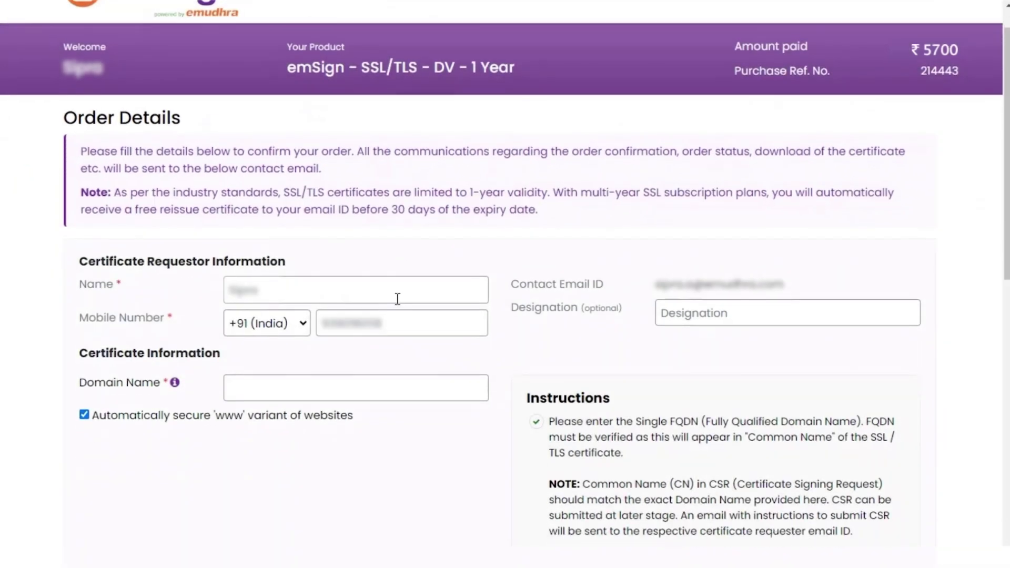
pyautogui.scroll(-1, 397, 299)
pyautogui.click(288, 387)
pyautogui.write('emudhra.com')
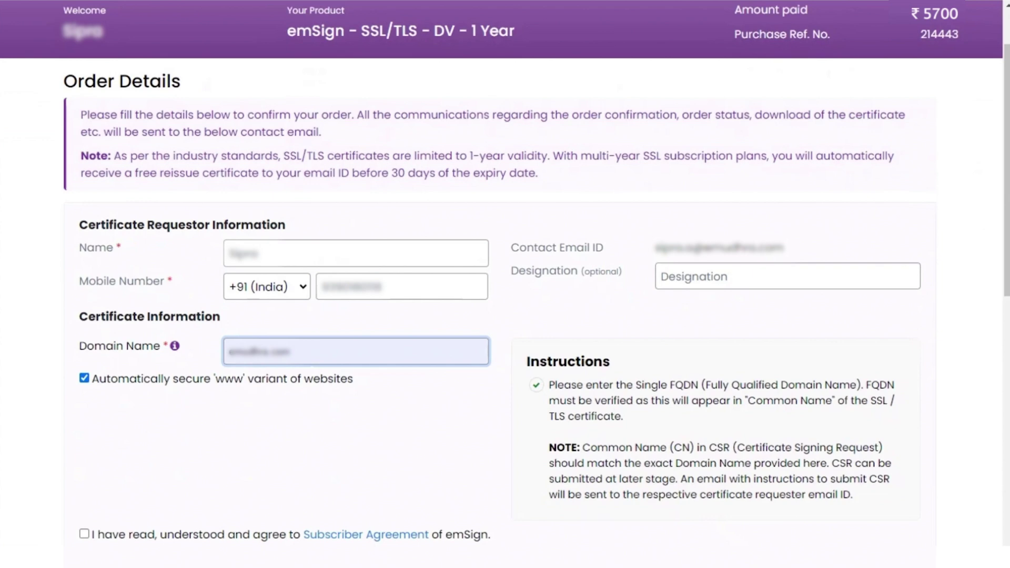
pyautogui.scroll(-2, 267, 415)
pyautogui.click(84, 459)
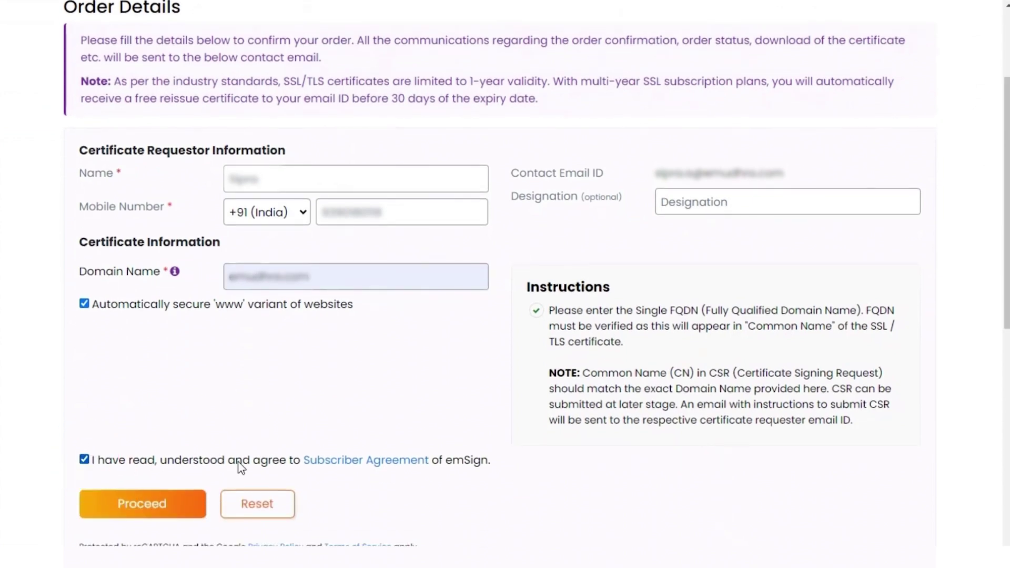
pyautogui.click(150, 506)
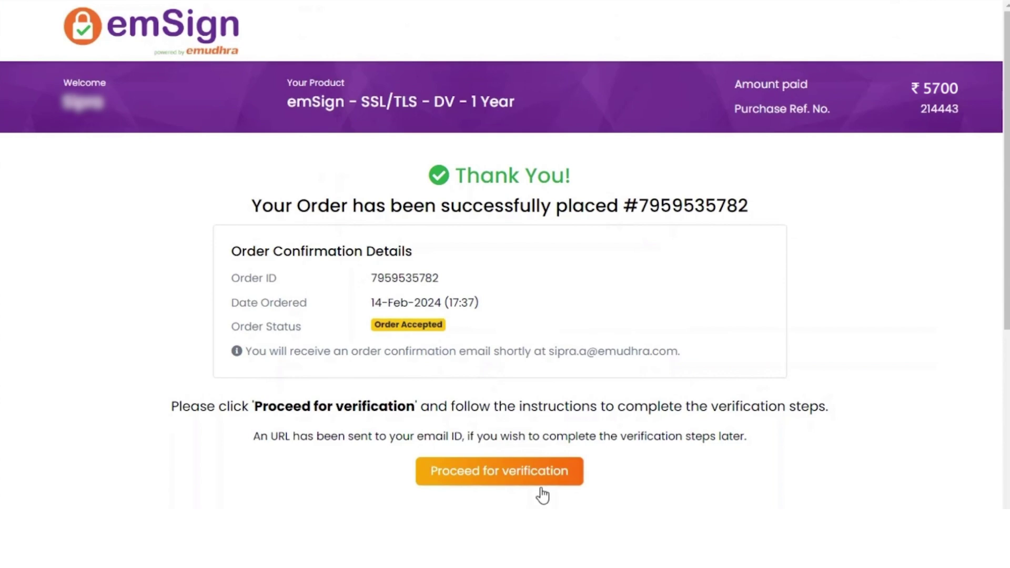
# Open the order's Add Your CSR page and choose the Paste CSR option
pyautogui.click(495, 476)
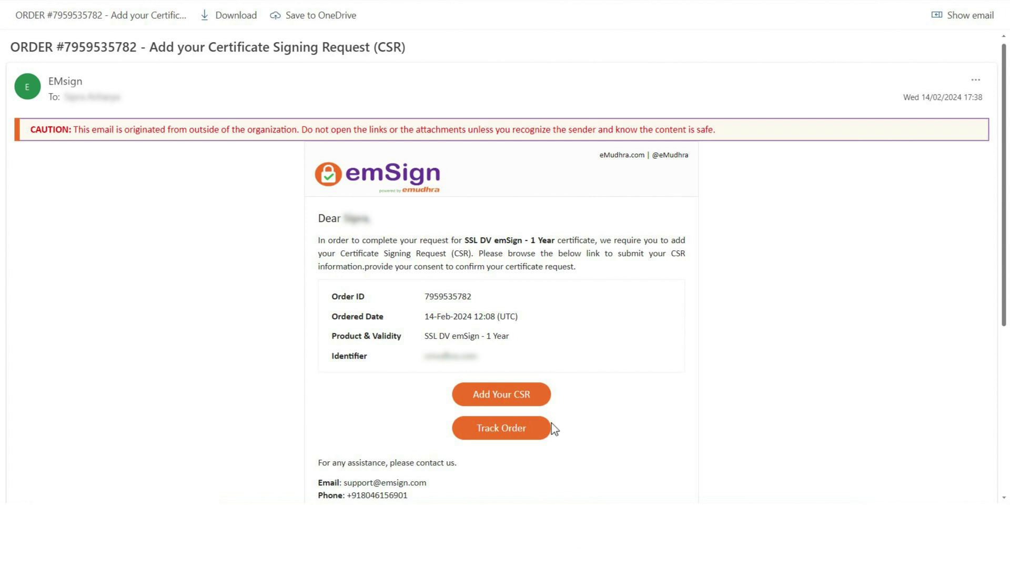
pyautogui.click(530, 402)
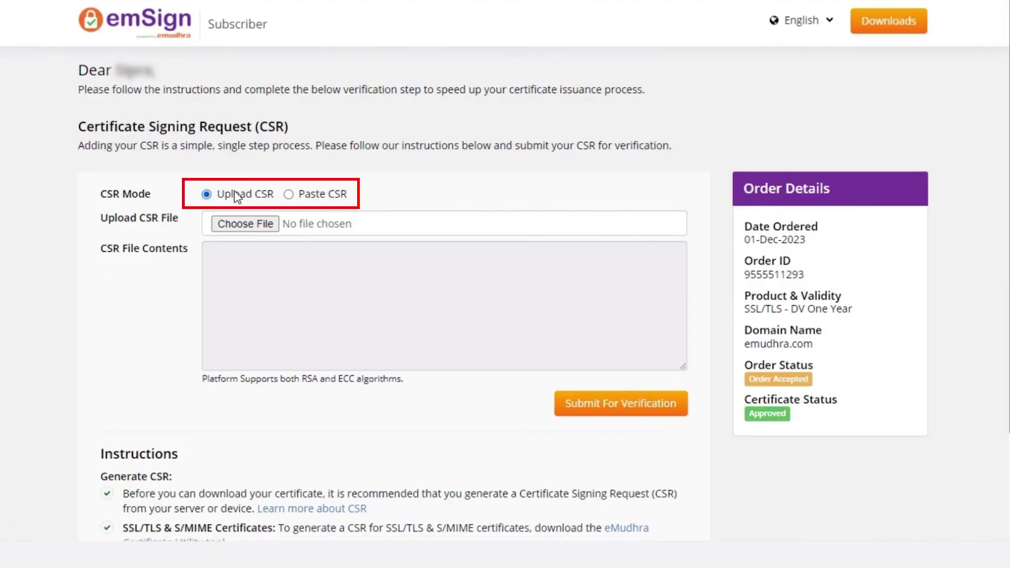
pyautogui.click(300, 198)
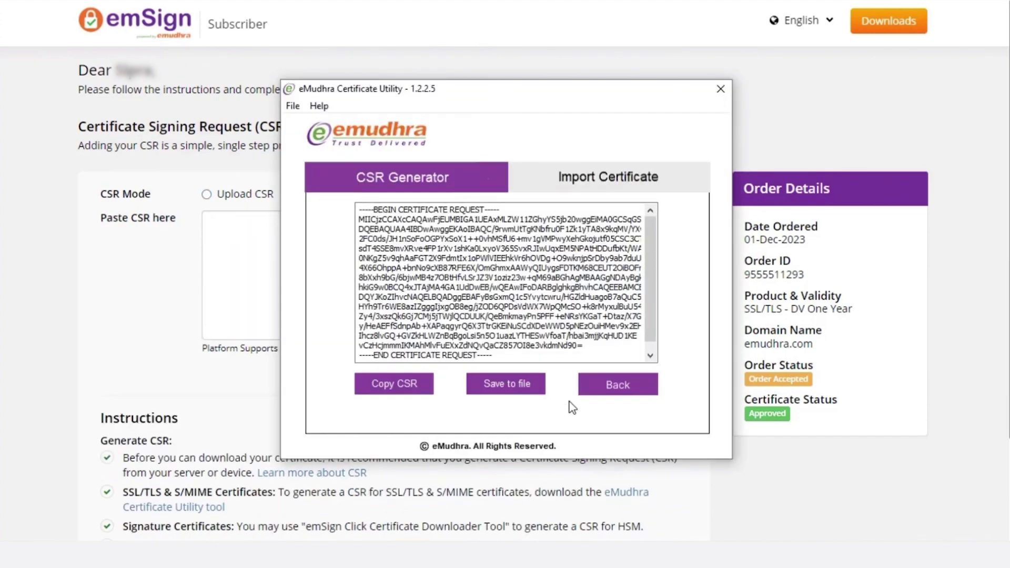
pyautogui.click(615, 391)
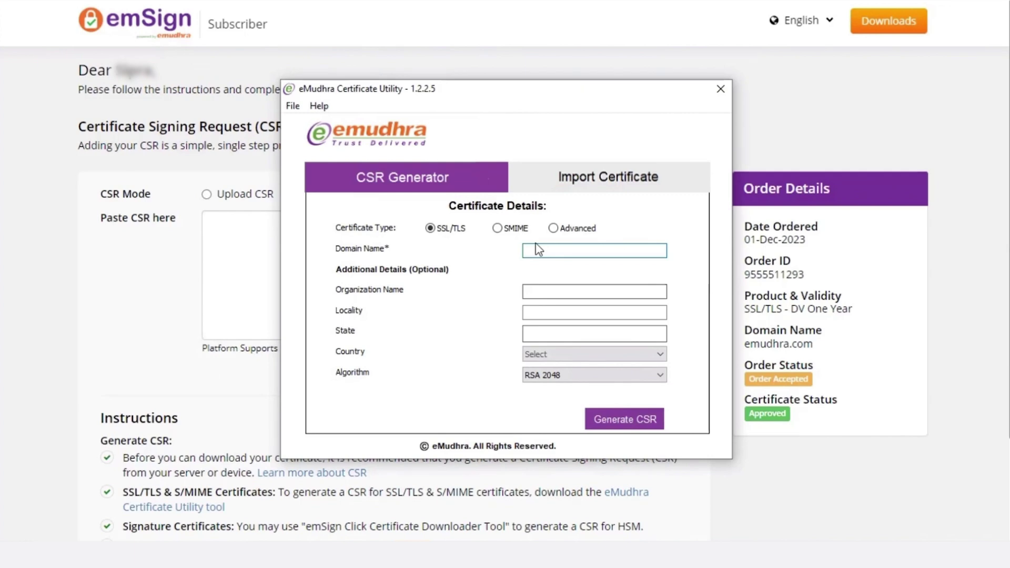
# Generate an RSA 2048 CSR for emudhra.com and copy the request text
pyautogui.write('emudhra.com')
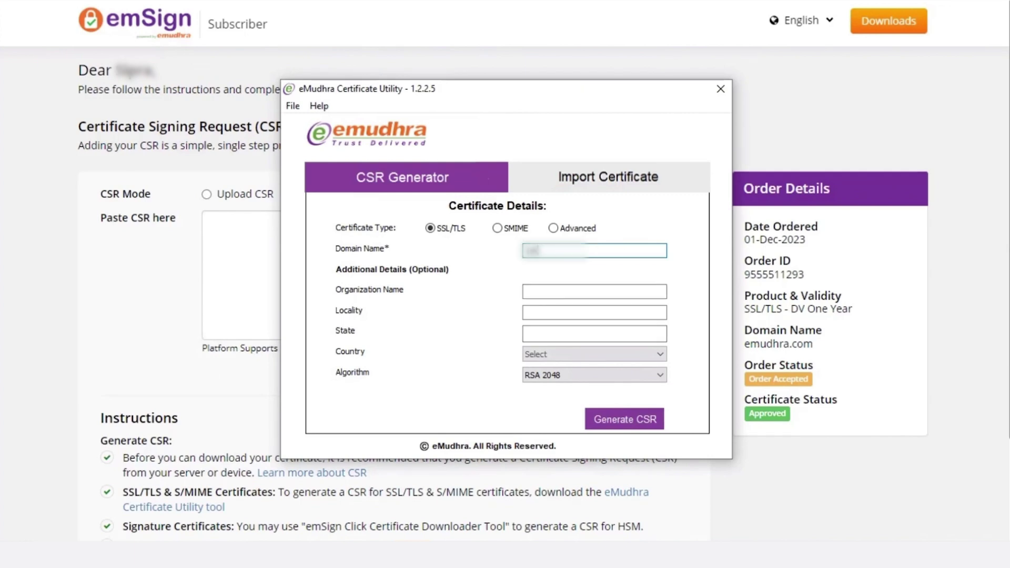
pyautogui.click(617, 422)
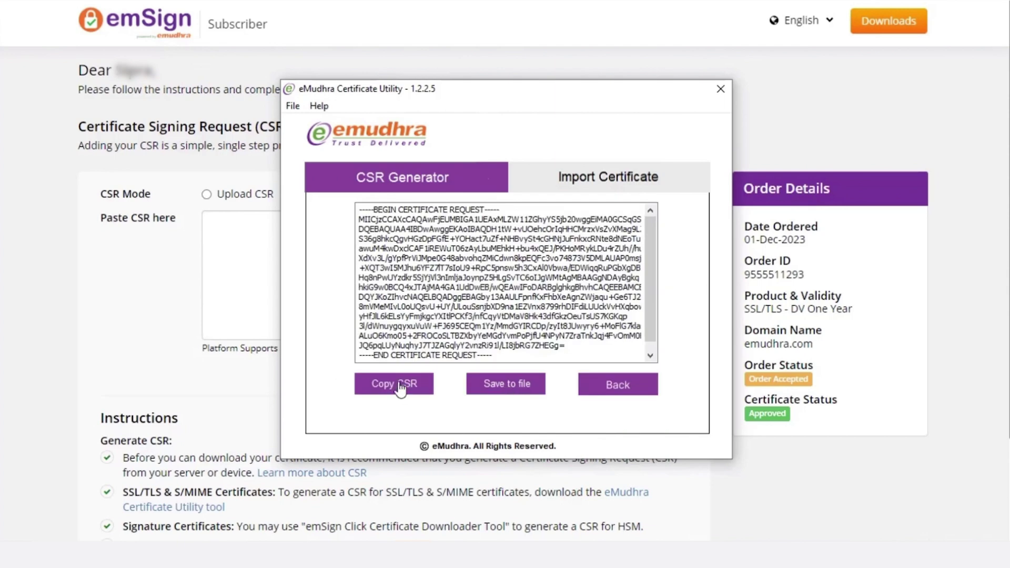
pyautogui.click(395, 383)
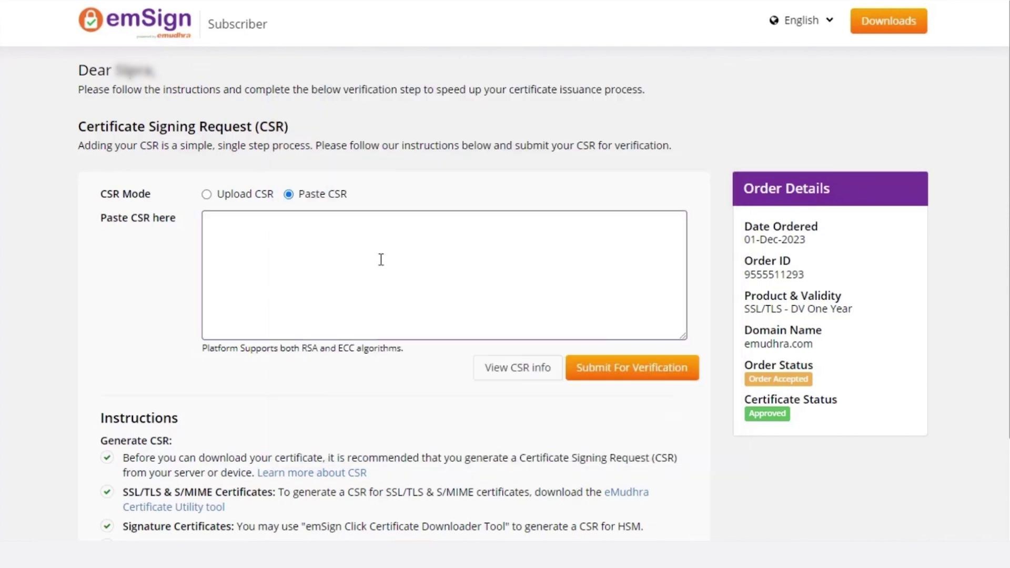
# Paste the CSR, submit it for verification, acknowledge the validation and continue
pyautogui.hotkey('ctrl', 'v')
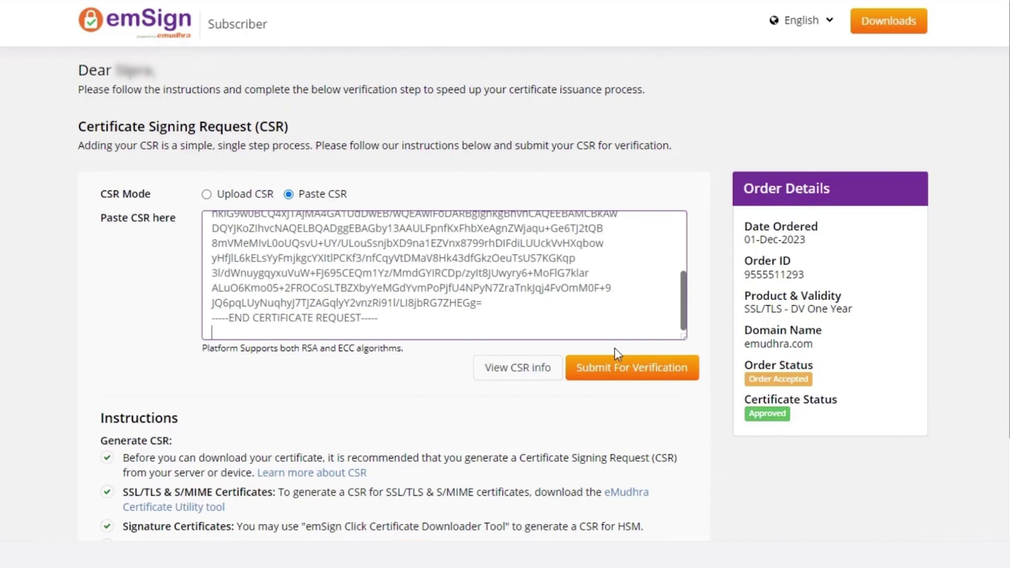
pyautogui.click(621, 371)
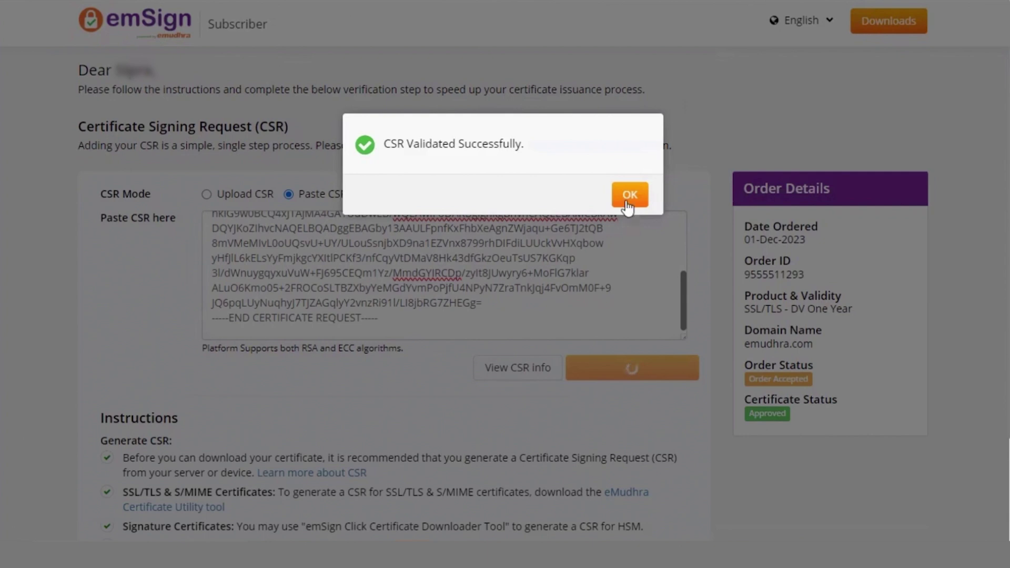
pyautogui.click(631, 196)
pyautogui.click(528, 247)
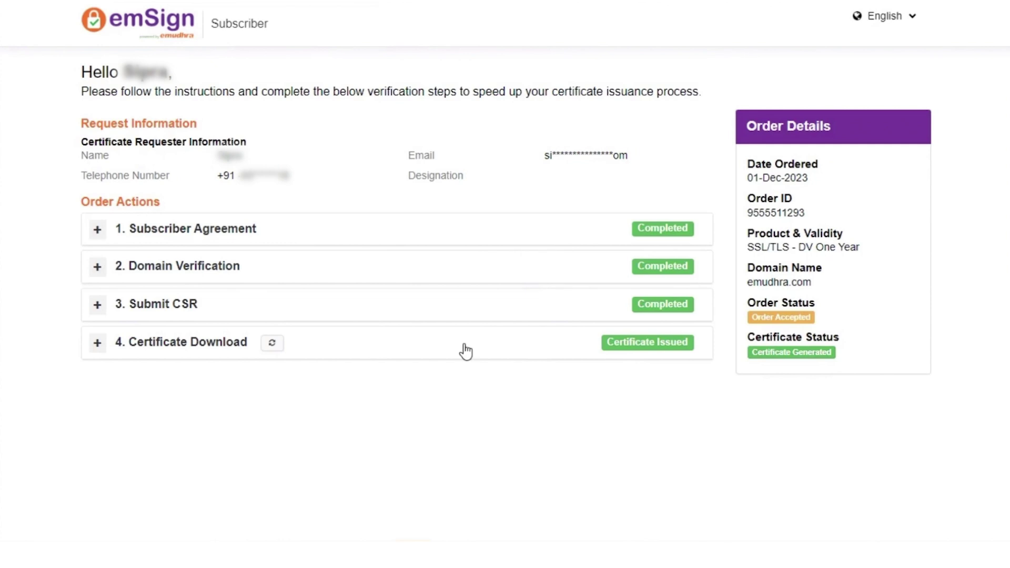
# Download the issued certificate from Certificate Download and resend the download e-mail
pyautogui.click(408, 349)
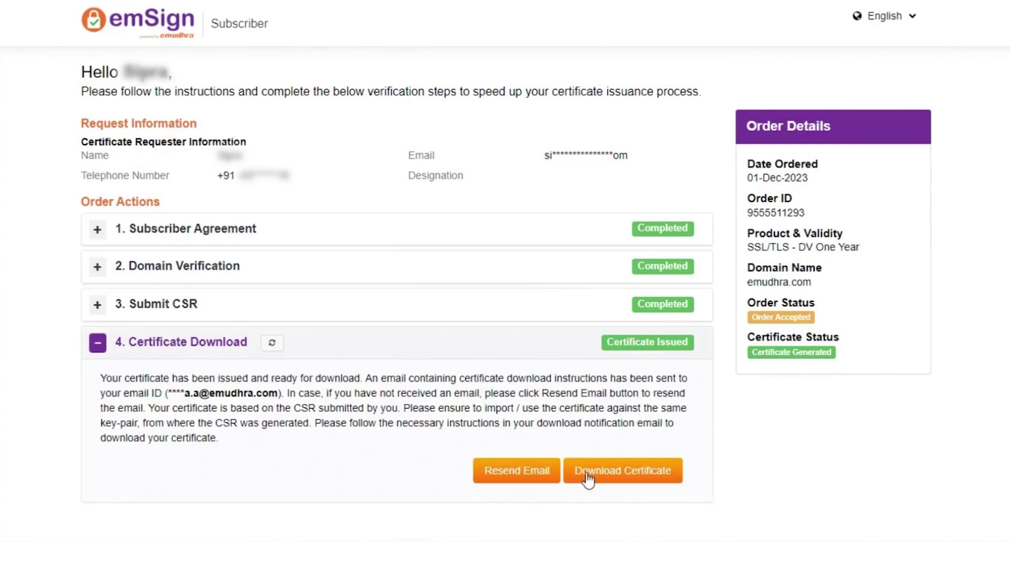
pyautogui.click(605, 478)
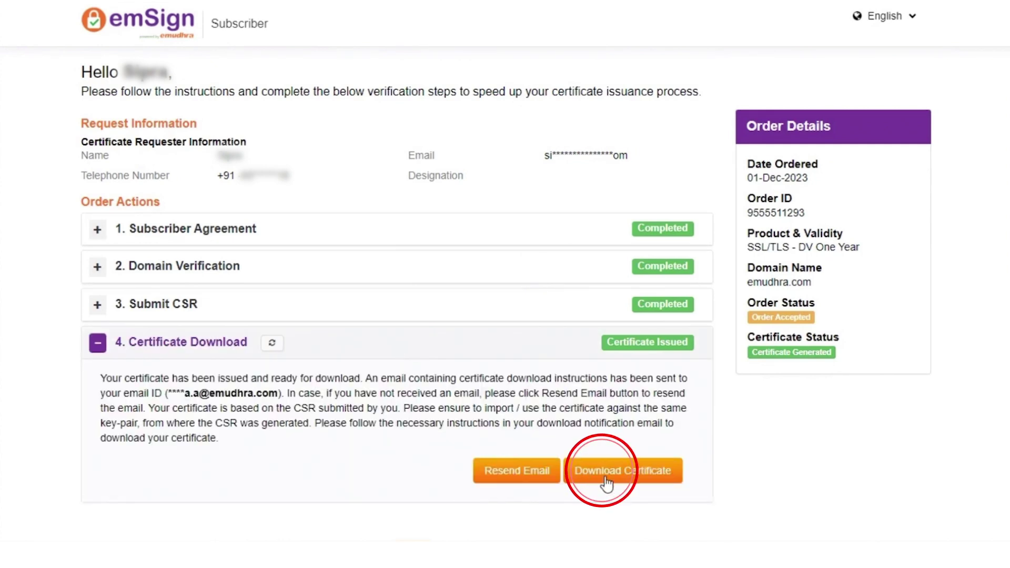
pyautogui.click(515, 473)
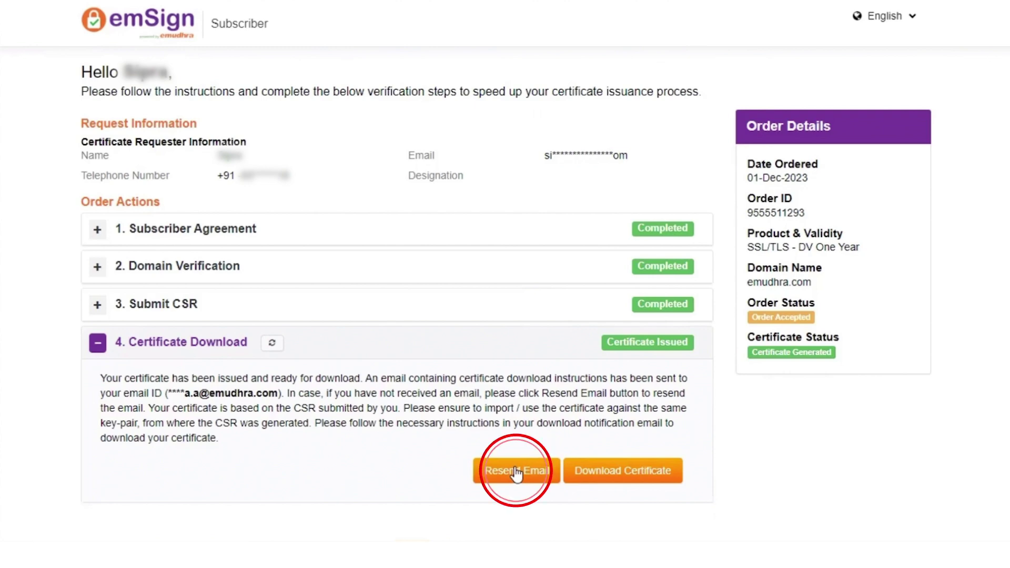